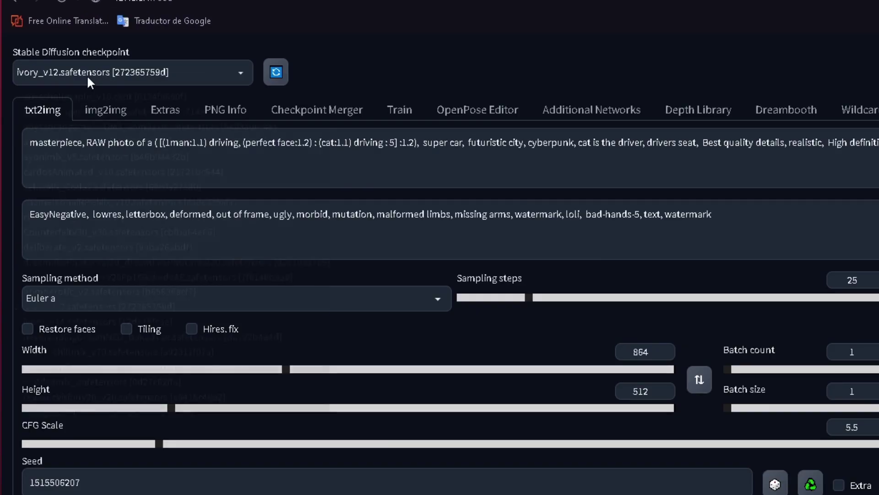
Step: Change the Stable Diffusion checkpoint from ivory_v12 to v1-5-pruned-emaonly.ckpt
left_click(39, 45)
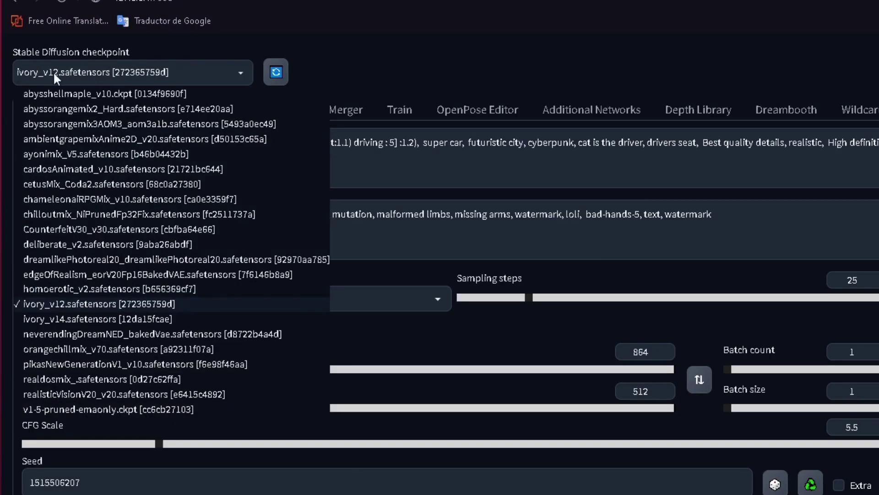
left_click(358, 74)
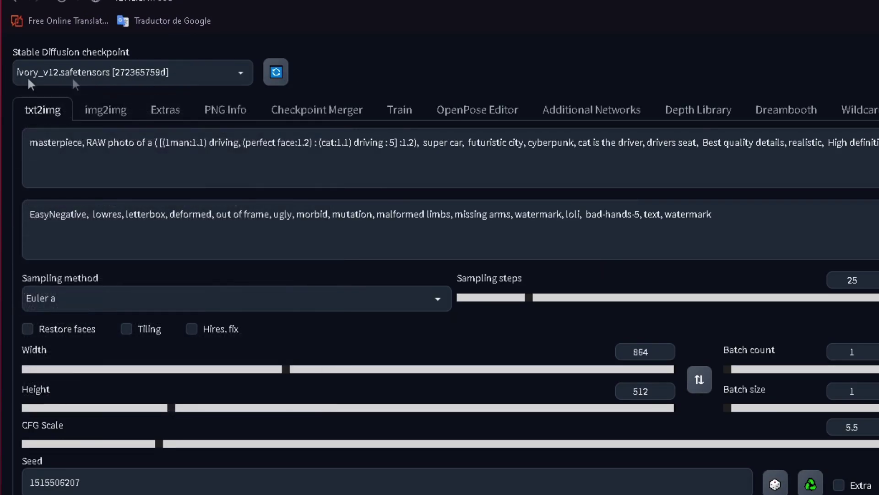
left_click(237, 79)
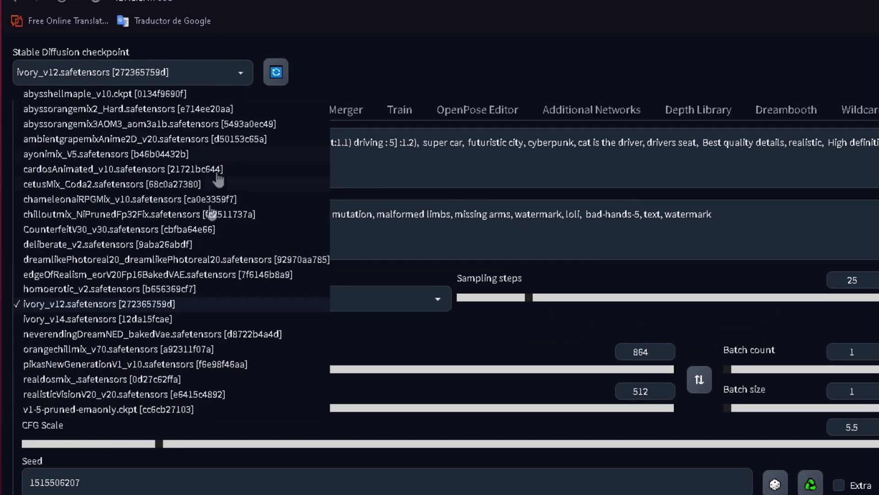
left_click(170, 409)
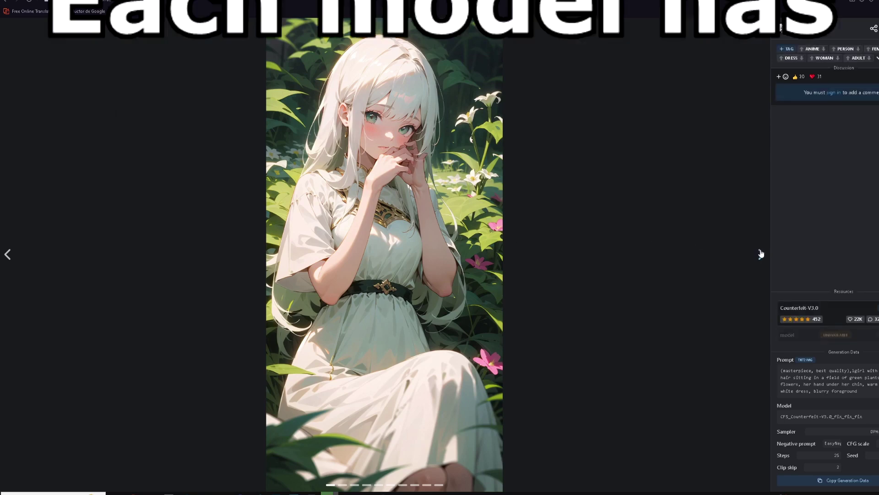
Step: Step through five more Civitai example images to compare models and their generation data
left_click(761, 254)
left_click(761, 255)
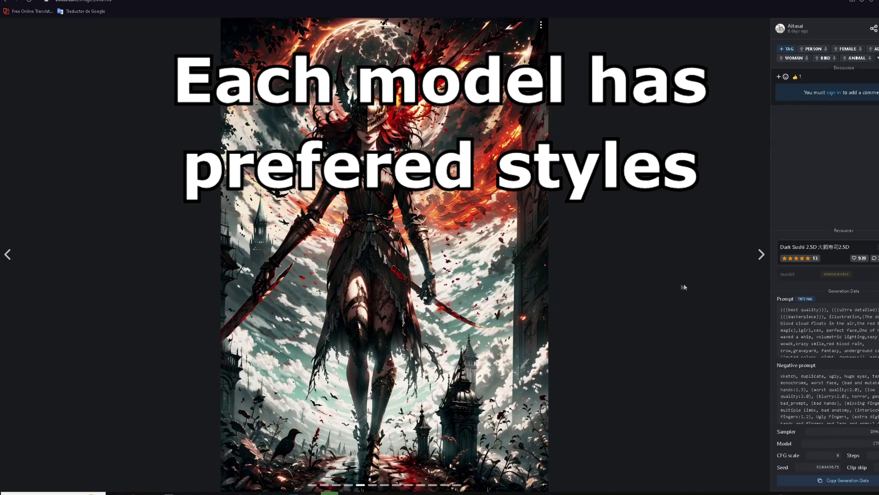
left_click(758, 270)
left_click(759, 258)
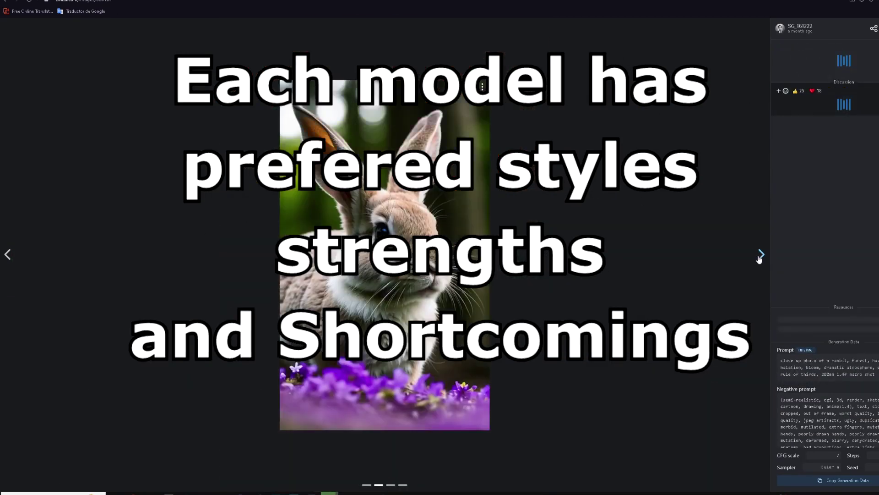
left_click(759, 258)
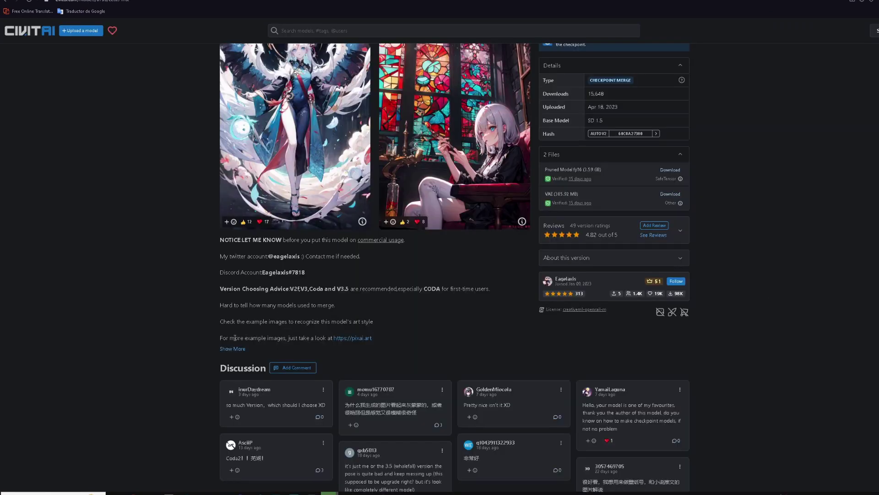
Step: Open the Cetus-Mix model page and read its usage recommendations
left_click(239, 350)
scroll(284, 355, "down", 3)
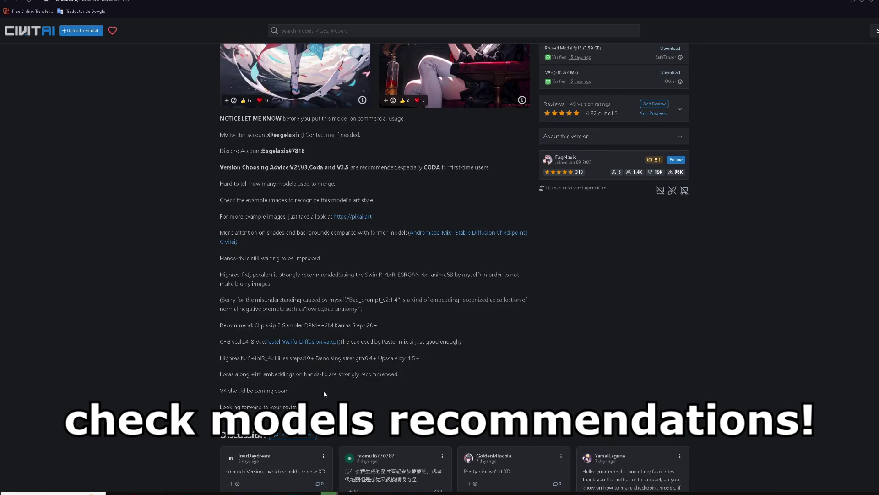
scroll(316, 397, "up", 2)
scroll(316, 397, "up", 4)
Step: Select the CetusMix_Coda2 version and scroll down to its example image gallery
left_click(243, 88)
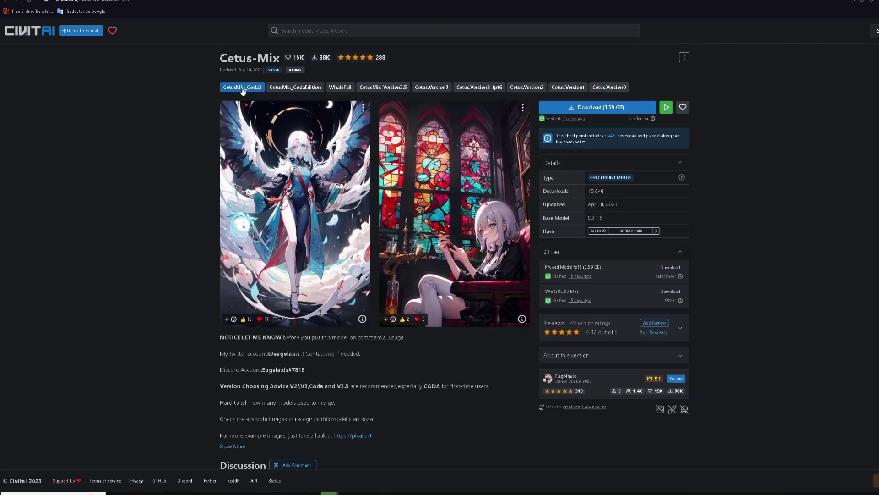
scroll(490, 303, "down", 15)
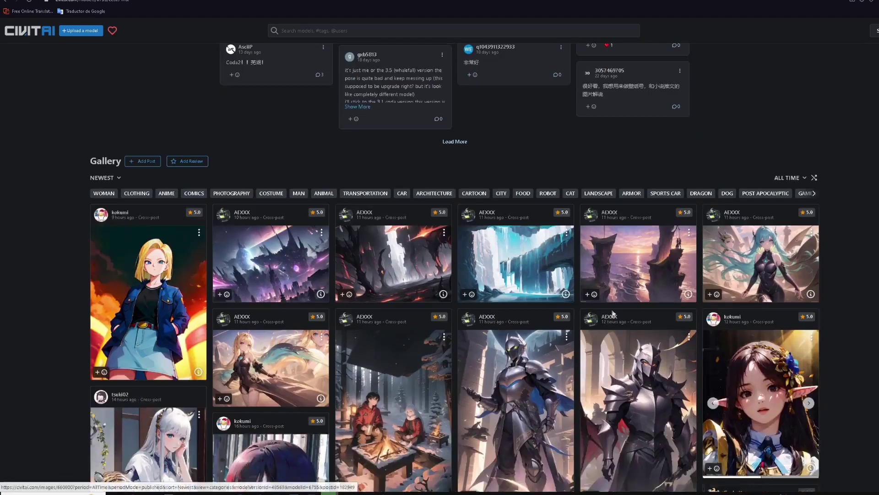
scroll(490, 304, "down", 4)
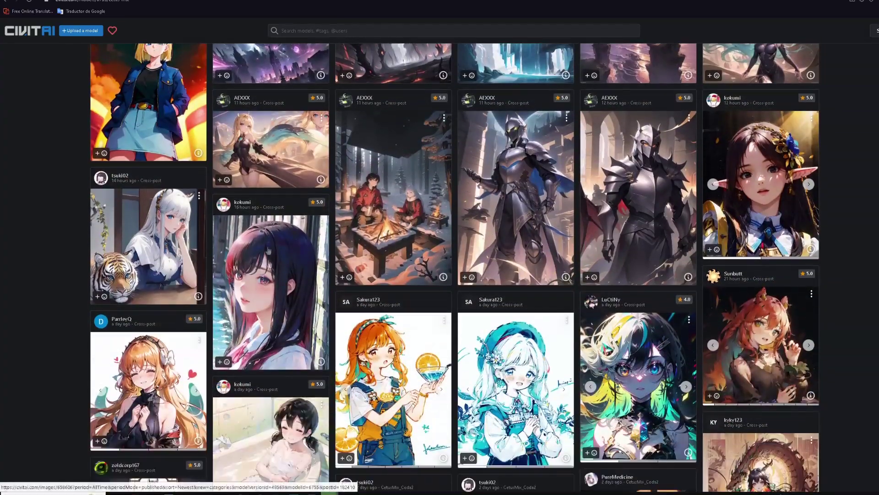
scroll(310, 301, "down", 3)
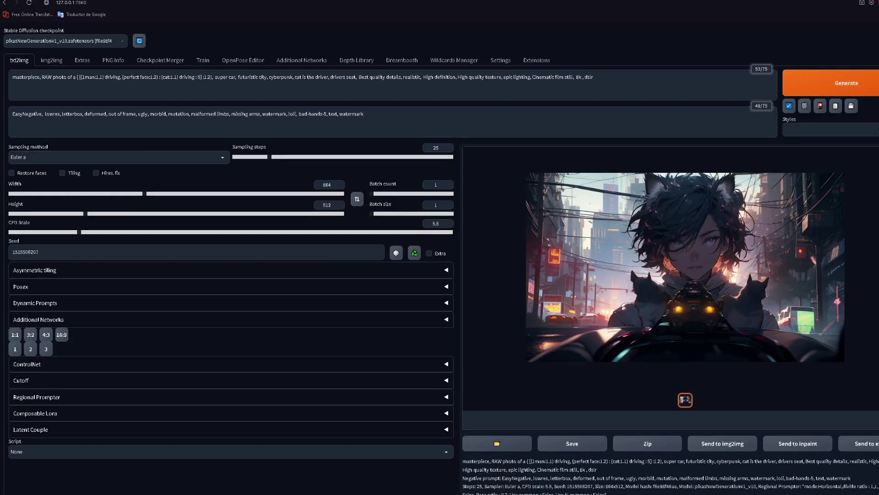
Step: Highlight the opening photo-and-cat words of the positive prompt beside the pikasNewGenerationV1_v10 render
left_click_drag(42, 77, 175, 78)
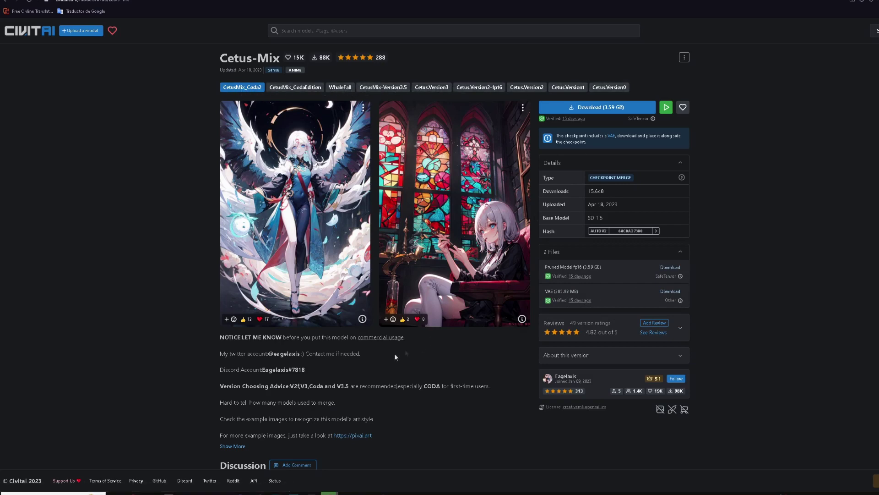
scroll(405, 349, "down", 2)
left_click(228, 349)
scroll(557, 123, "up", 2)
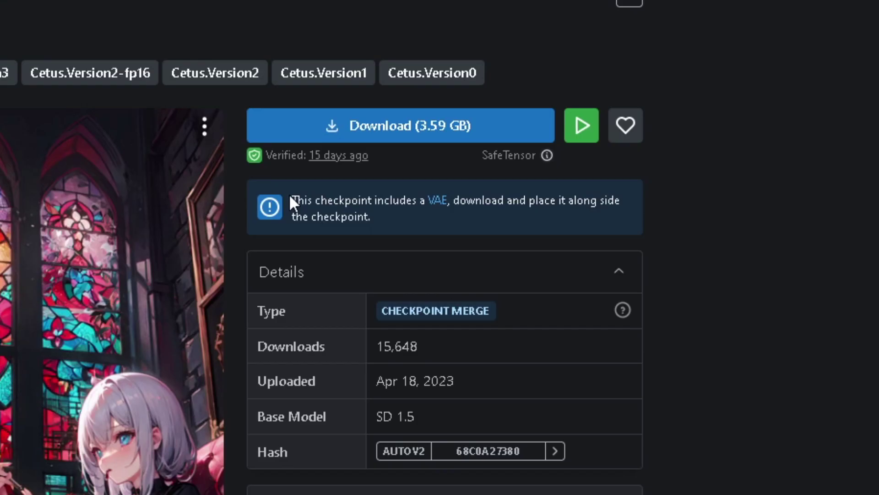
left_click_drag(556, 122, 593, 129)
left_click(422, 217)
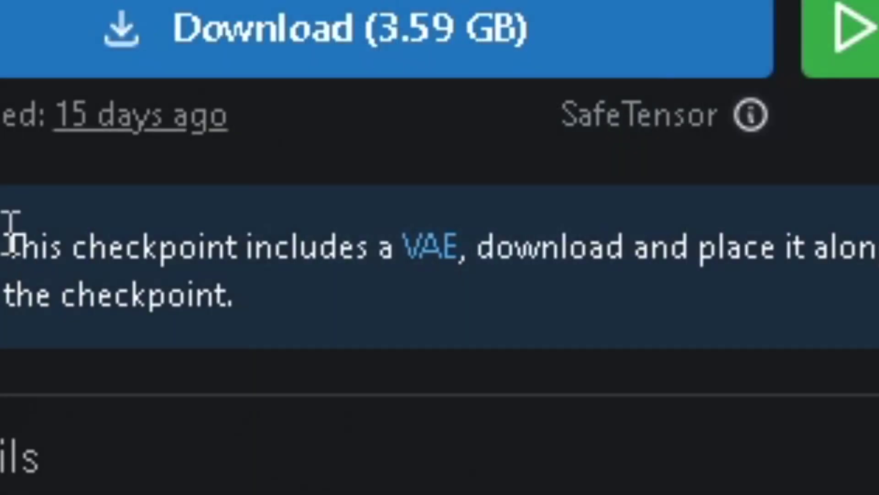
left_click_drag(9, 231, 216, 289)
left_click(399, 316)
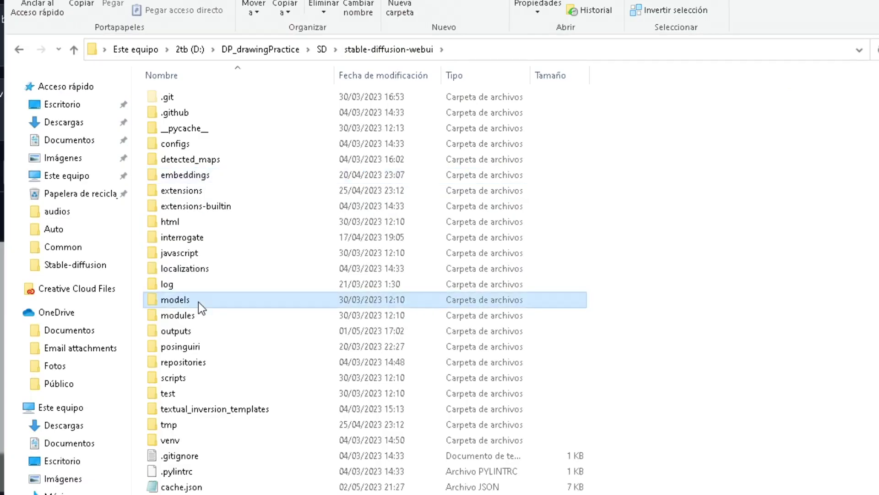
Step: Look inside the web UI's models > VAE folder
double_click(200, 307)
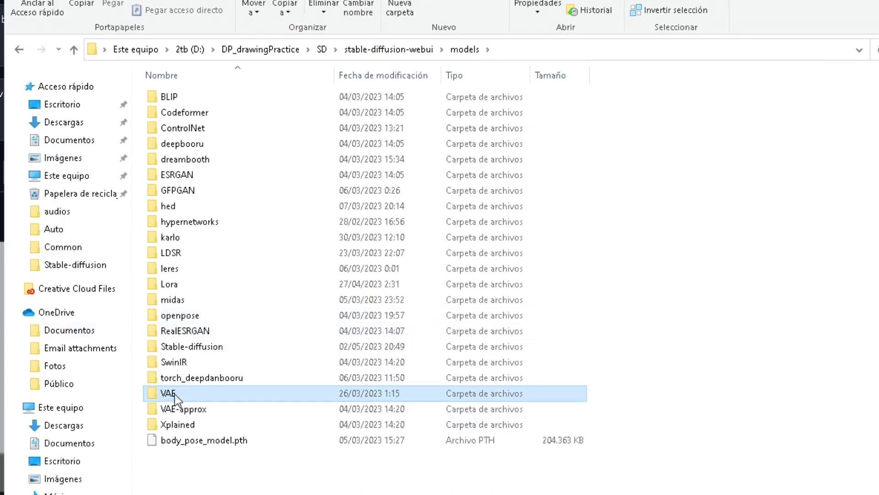
double_click(154, 392)
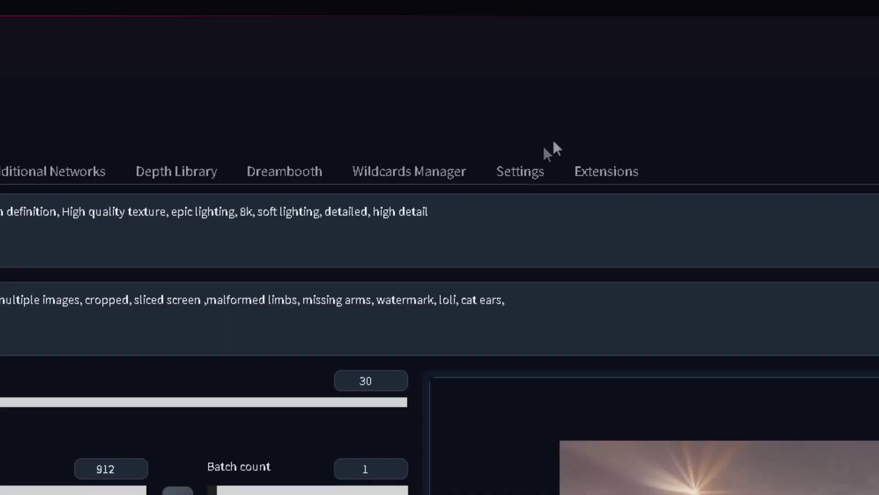
left_click(527, 172)
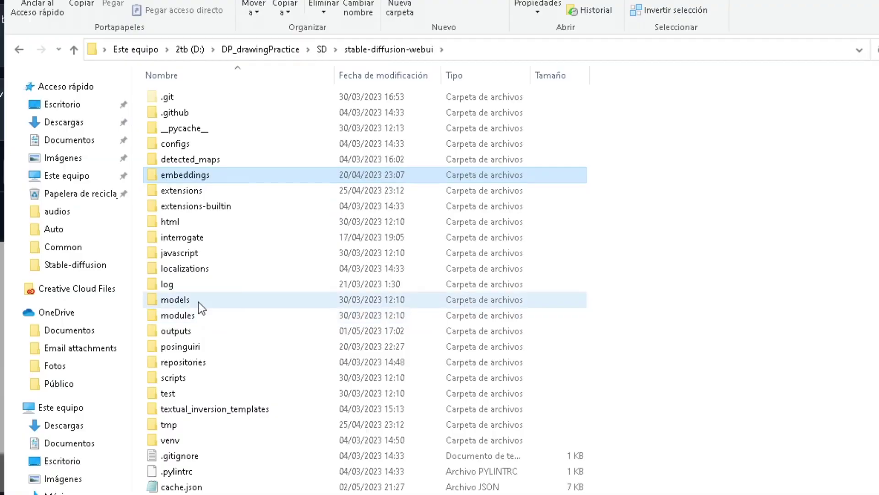
Step: Open models > Stable-diffusion, select all checkpoint files, and refresh the checkpoint list
double_click(198, 301)
type("lo")
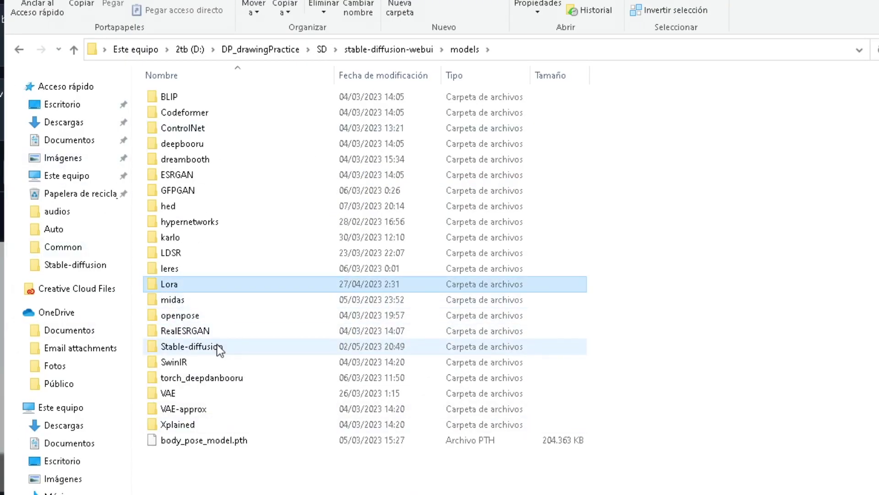
double_click(218, 347)
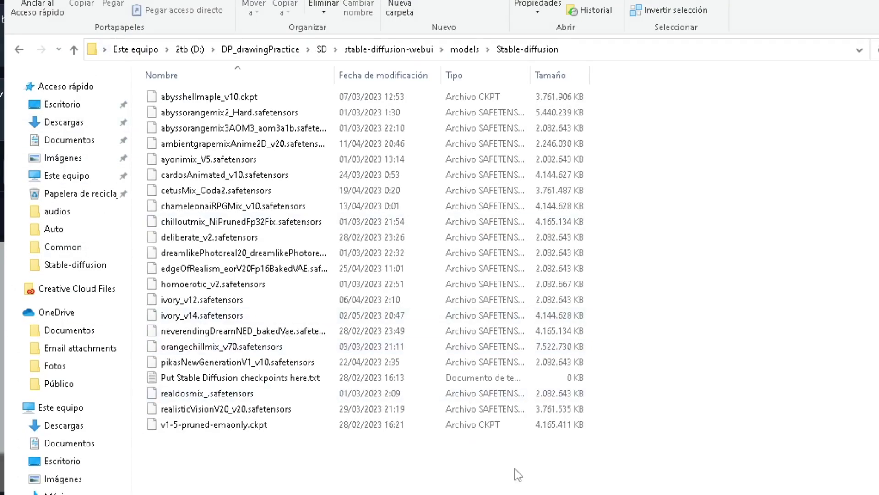
left_click_drag(518, 474, 183, 85)
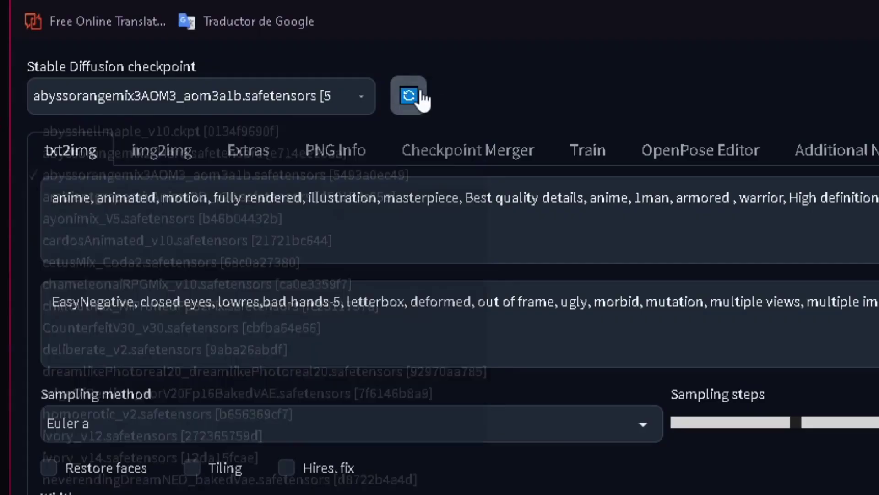
left_click(408, 95)
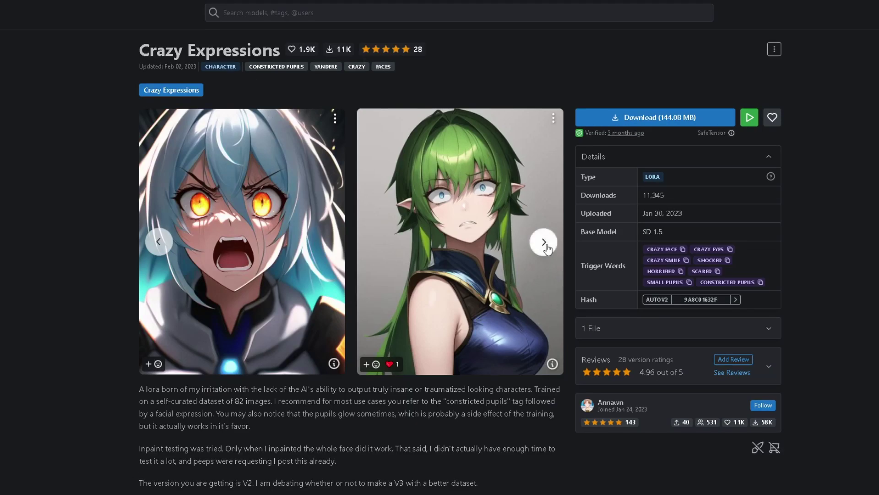
Step: Advance the One Piece (Wano Saga) Style LoRA page to its next example images
left_click(544, 242)
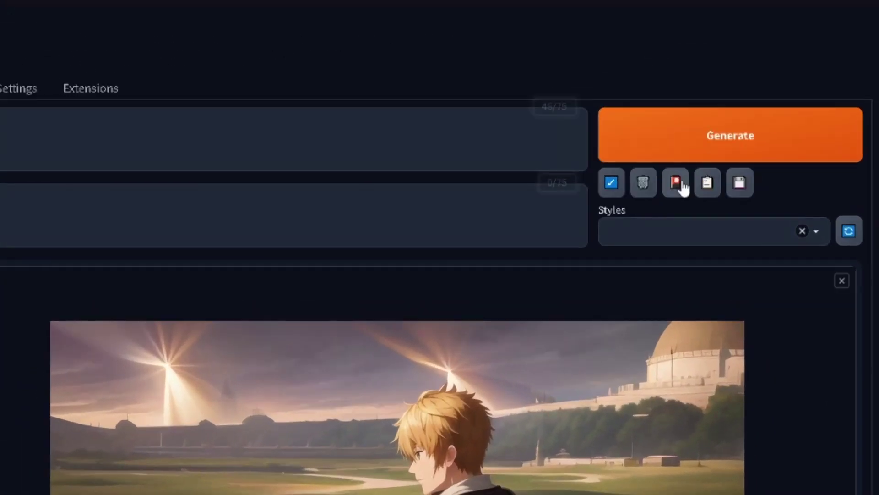
Step: Add the SimbitoPitit LoRA from the training/simbito folder and move it right after 'photo of'
left_click(682, 186)
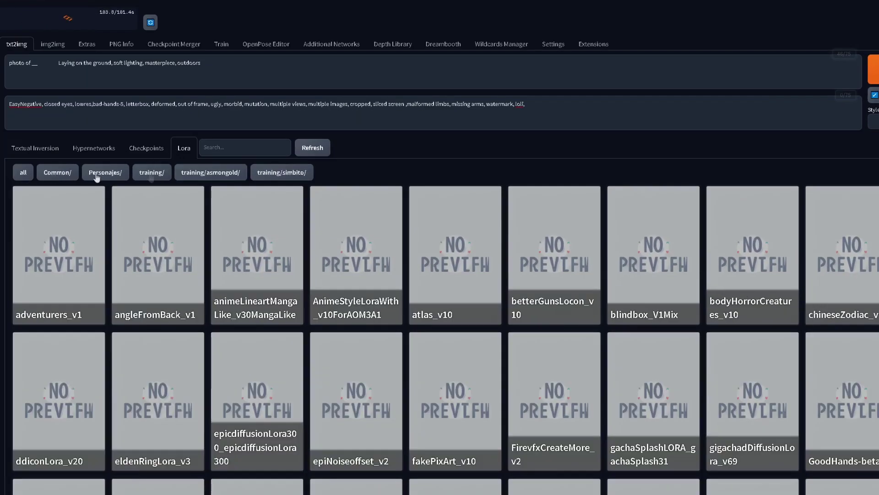
left_click(293, 176)
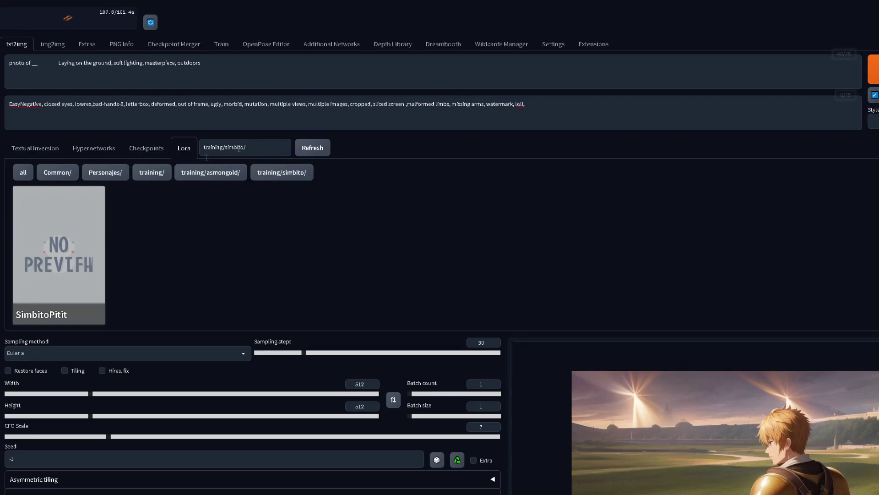
left_click(66, 275)
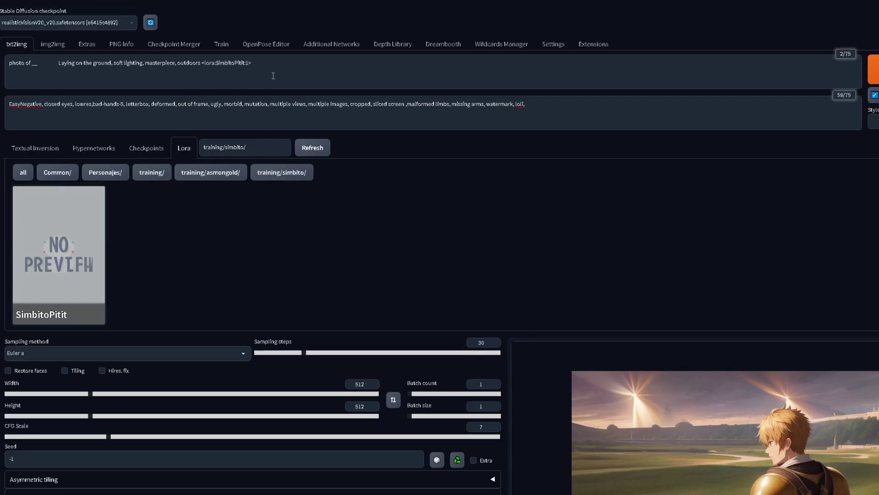
left_click_drag(272, 76, 203, 76)
key("ctrl+c")
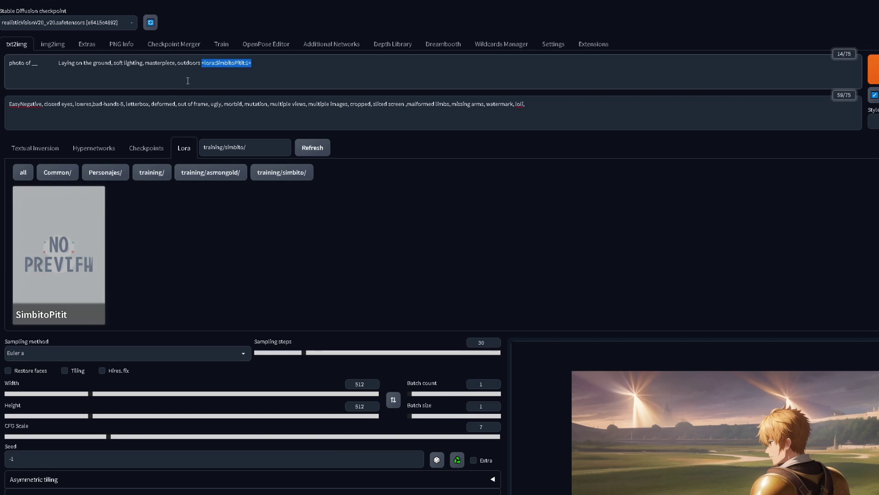
key("BackSpace")
left_click_drag(46, 64, 31, 66)
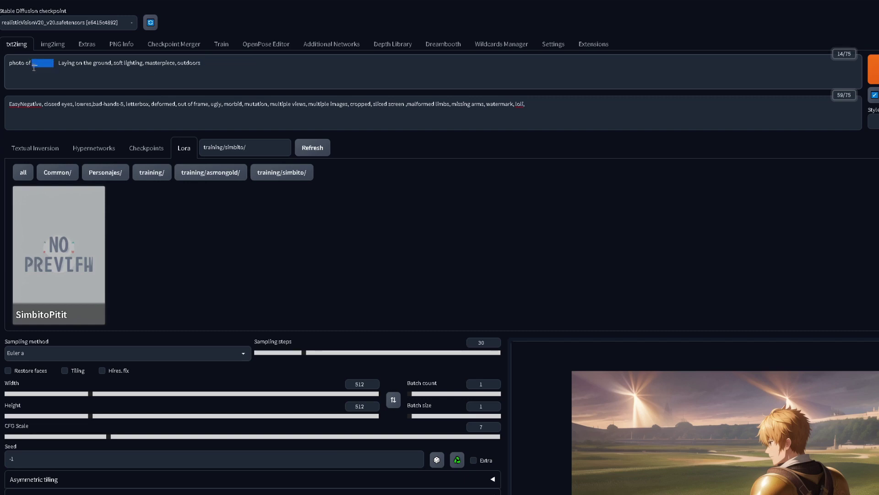
key("ctrl+v")
key("Delete")
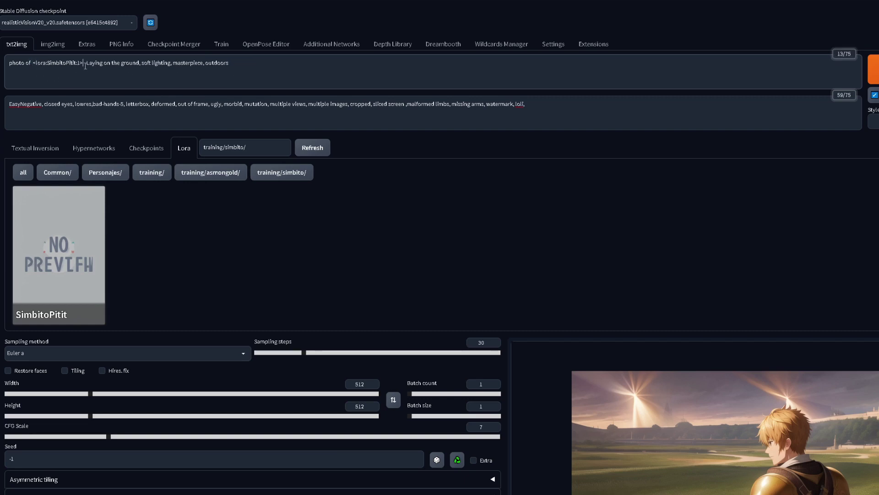
Step: Delete the LoRA's weight of 1 and start typing the new decimal weight '0.'
key("shift+Left")
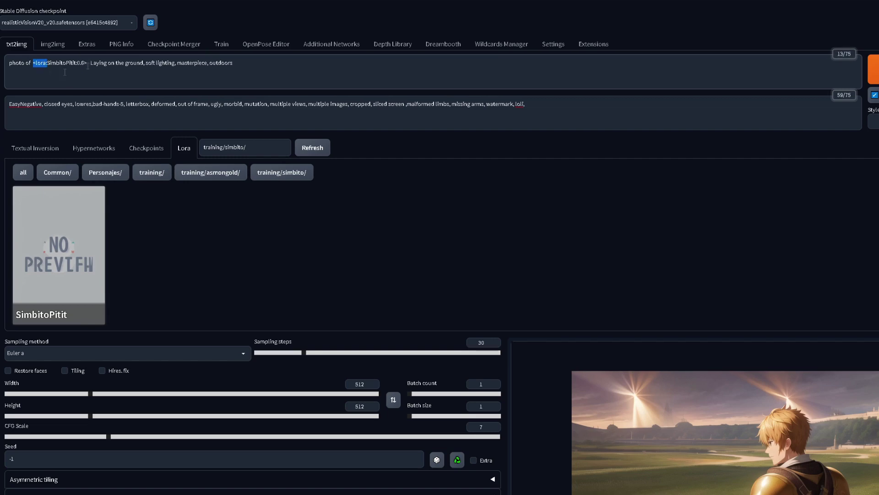
type("0.")
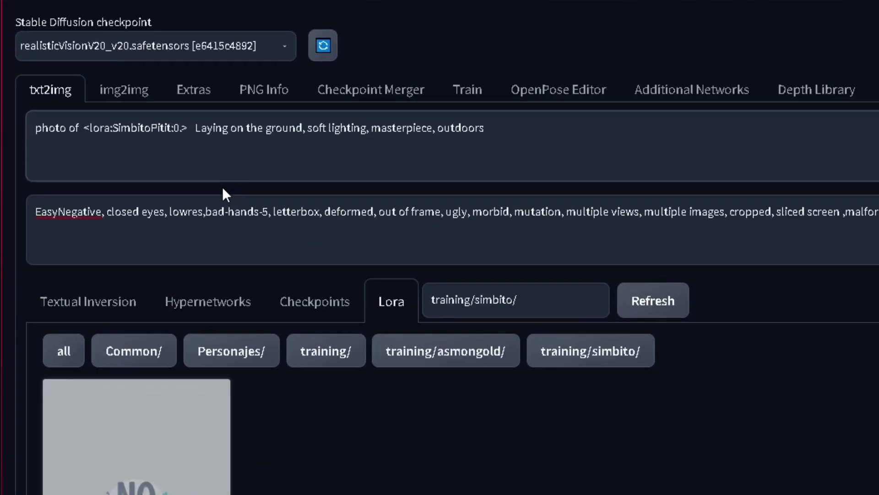
type("7")
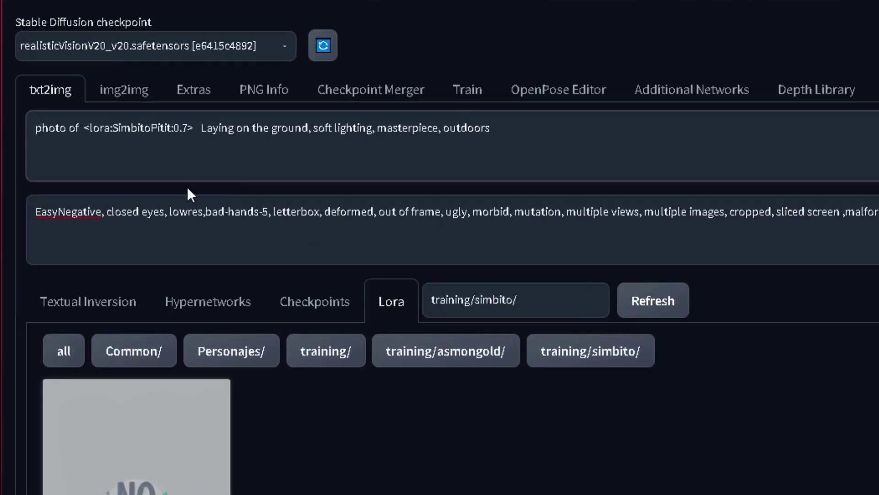
key("BackSpace")
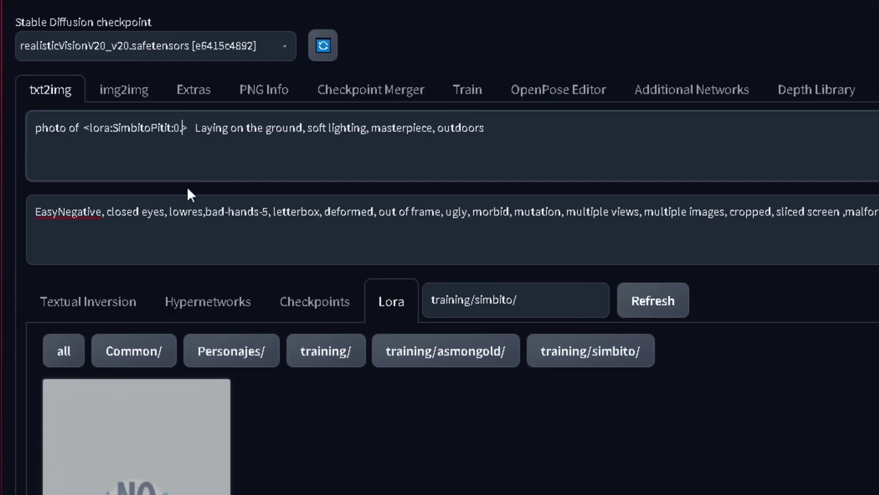
Step: Finish the LoRA weight as 0.8, then review Overlord's 0.4 strength, 480×720 resolution and trigger words
type("8")
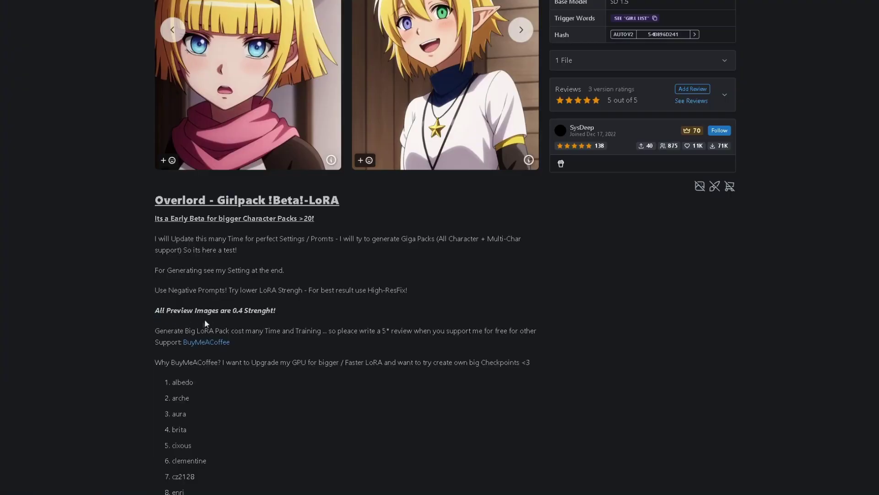
scroll(205, 321, "down", 15)
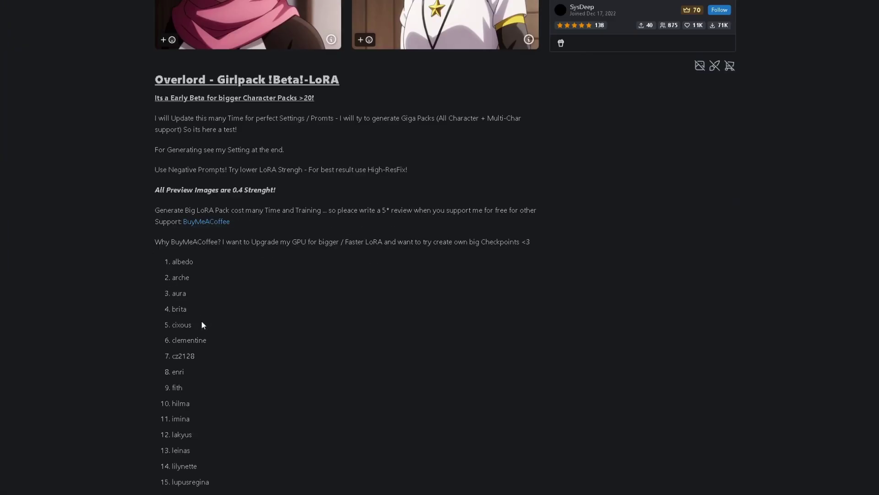
left_click_drag(231, 385, 159, 389)
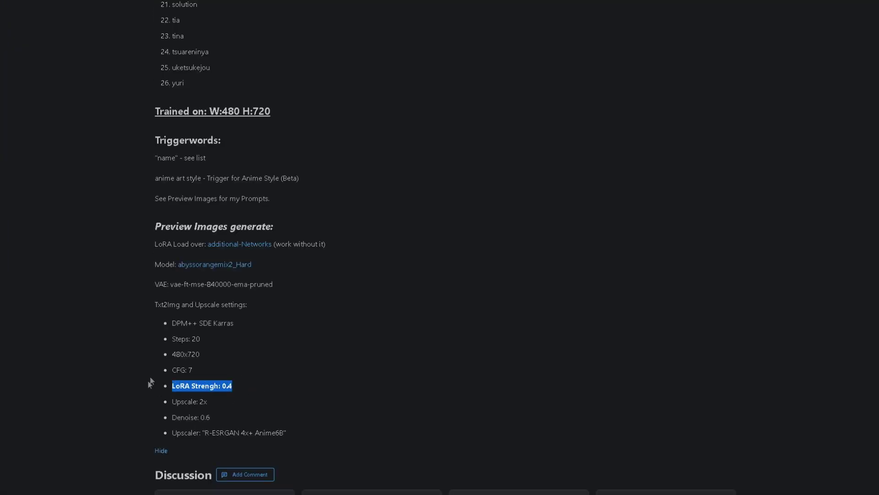
scroll(207, 367, "up", 5)
left_click_drag(271, 352, 151, 356)
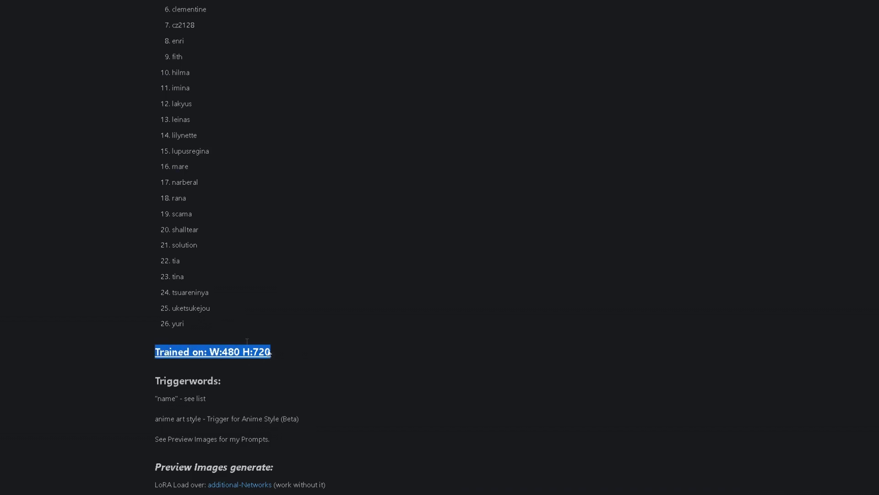
left_click(224, 337)
scroll(224, 337, "down", 5)
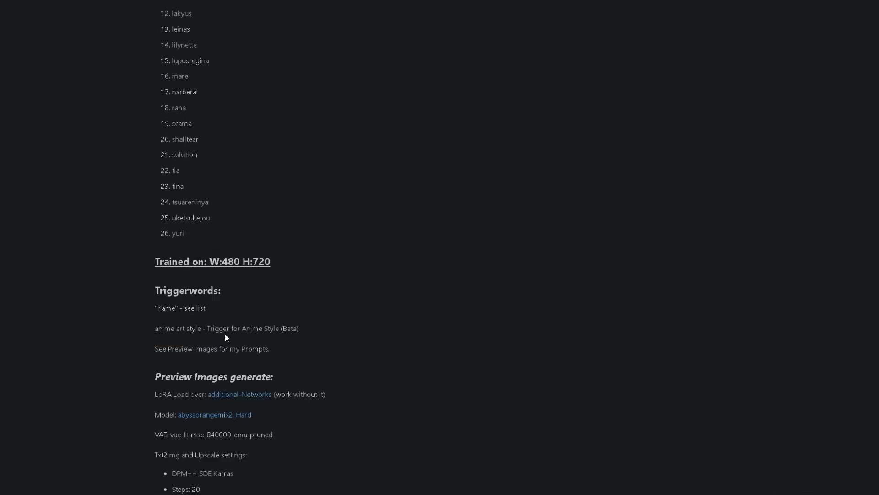
left_click_drag(152, 169, 280, 226)
left_click(284, 368)
Step: On the Yor Briar LoRA page, show an example image's prompt (DPM++ SDE Karras, 20 steps)
scroll(239, 407, "down", 1)
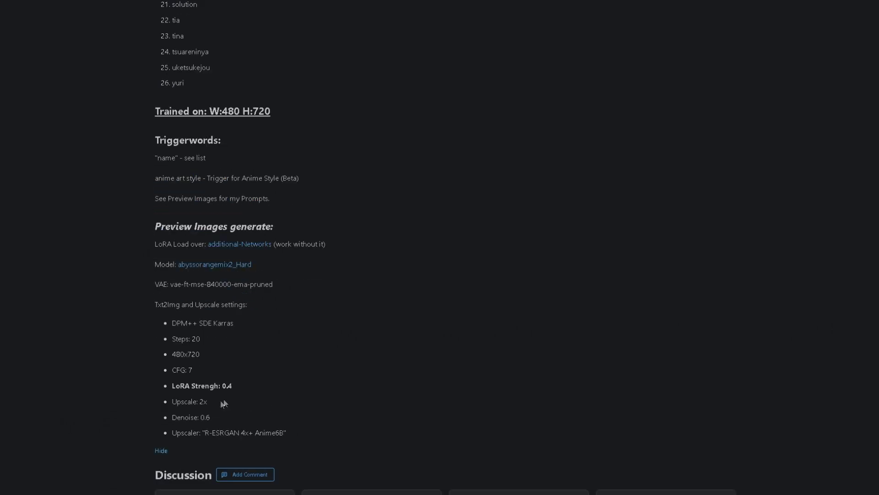
scroll(224, 402, "up", 12)
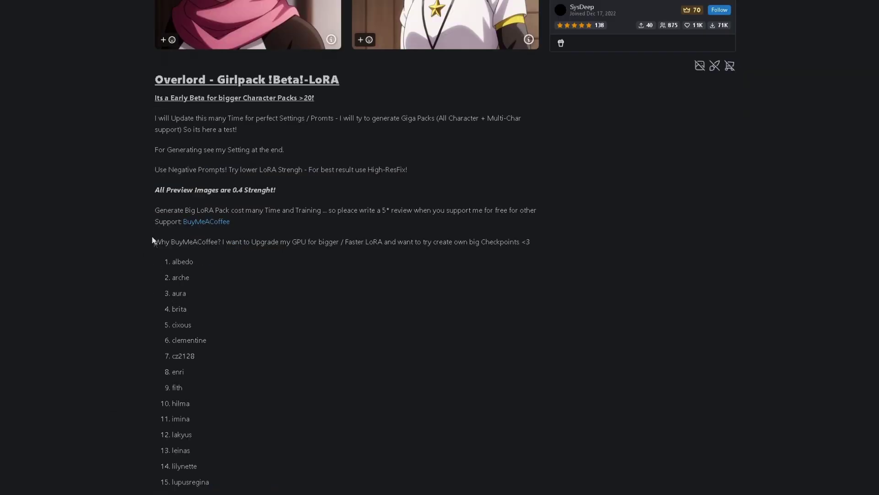
left_click_drag(153, 241, 265, 494)
scroll(175, 297, "down", 3)
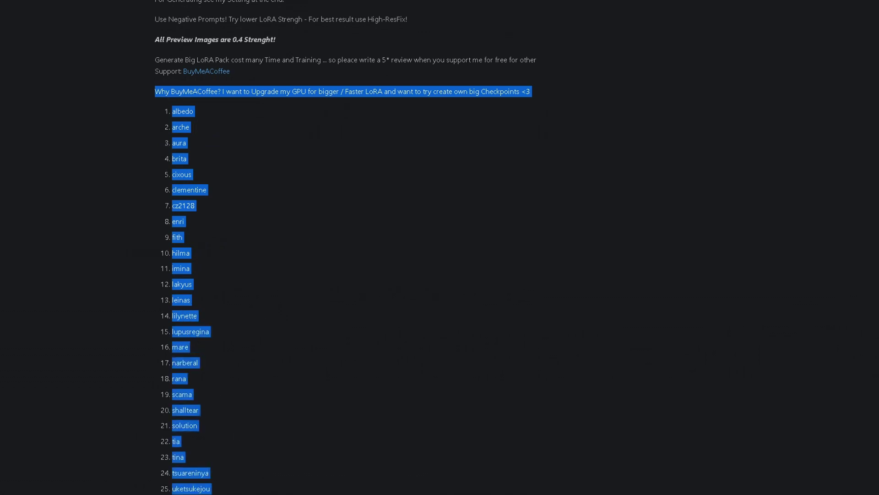
left_click(334, 287)
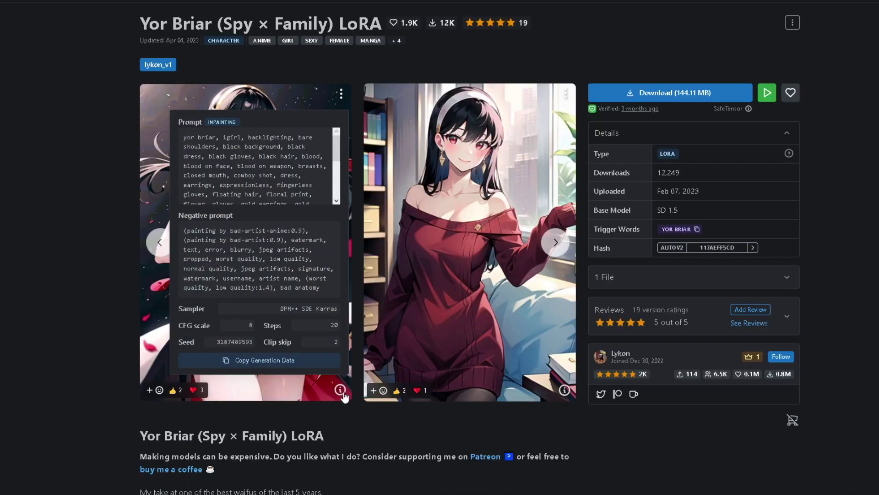
left_click_drag(195, 139, 306, 193)
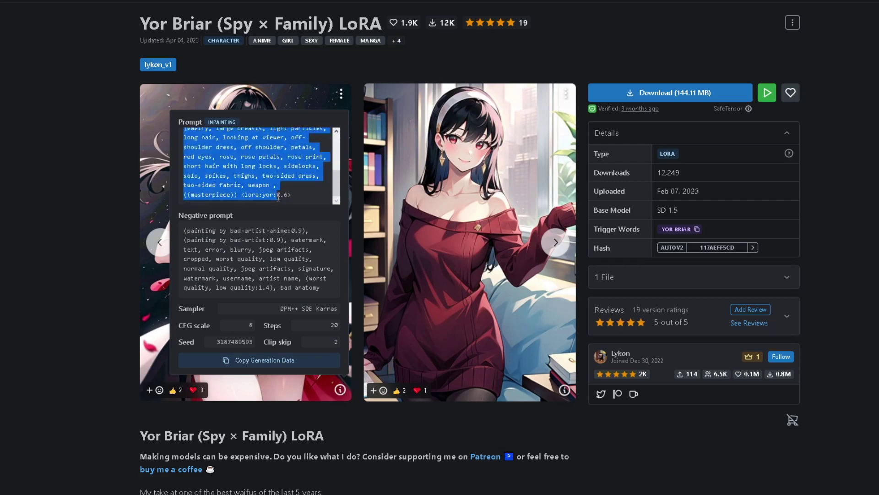
left_click(307, 193)
scroll(307, 193, "up", 2)
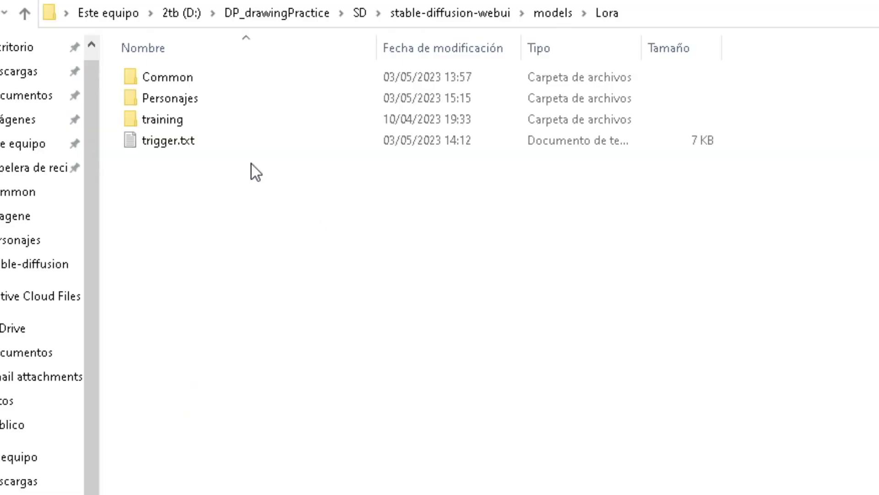
Step: Open trigger.txt to review the list of LoRA trigger words
double_click(168, 141)
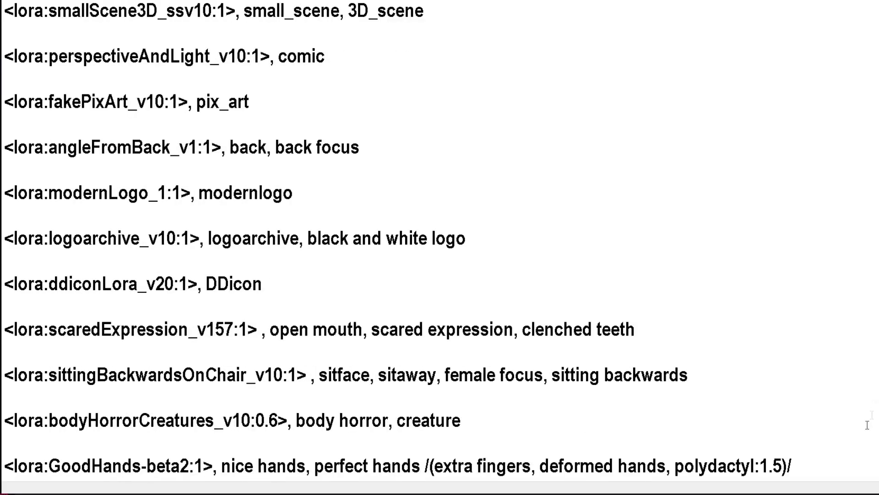
left_click_drag(874, 467, 5, 4)
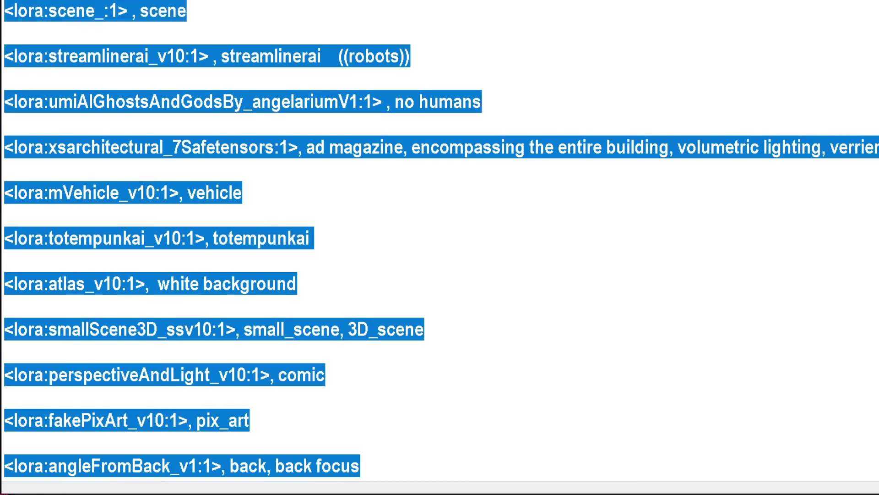
key("alt+Tab")
Step: Inspect the embeddings folder holding Simbito.pt, then show the web UI's Textual Inversion list
double_click(197, 170)
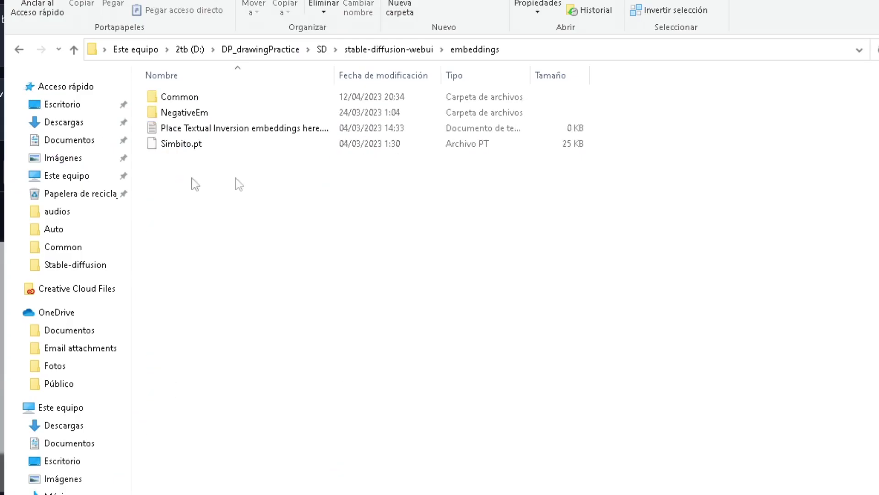
left_click_drag(324, 269, 179, 94)
left_click(287, 237)
key("alt+Tab")
left_click(27, 142)
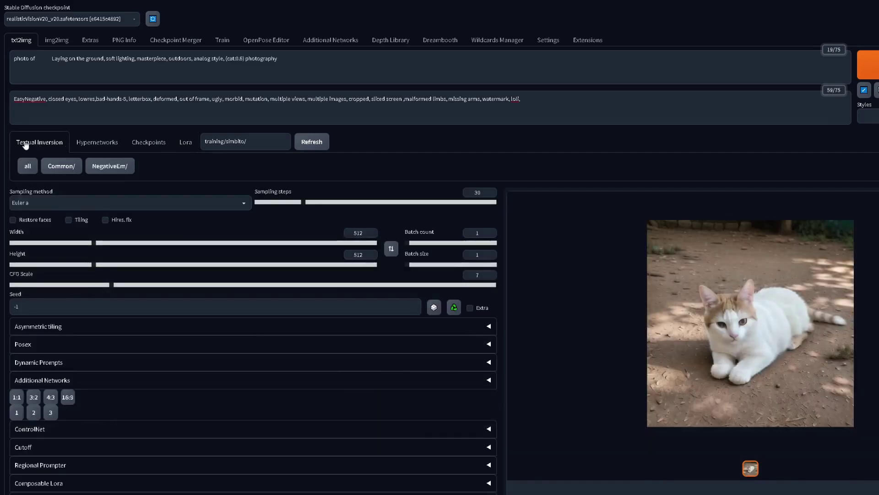
Step: Insert the Simbito embedding right after 'photo of' as (Simbito:0.8)
left_click(28, 167)
left_click(63, 251)
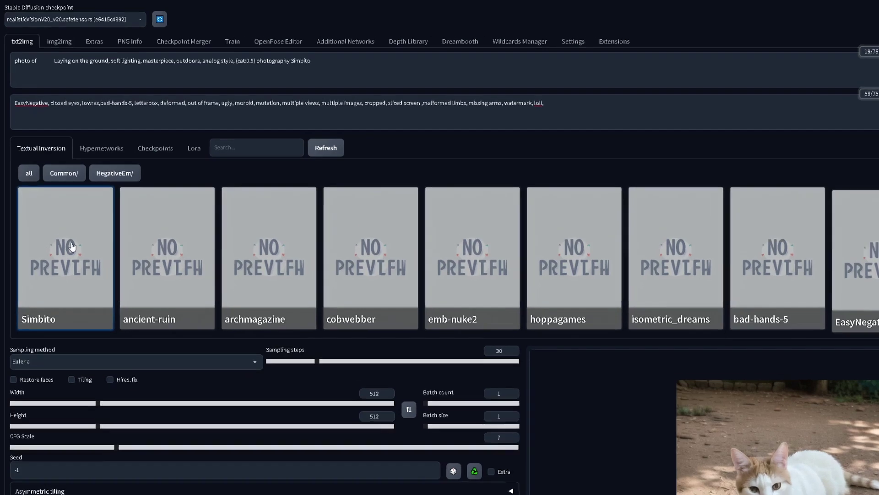
left_click_drag(296, 59, 284, 64)
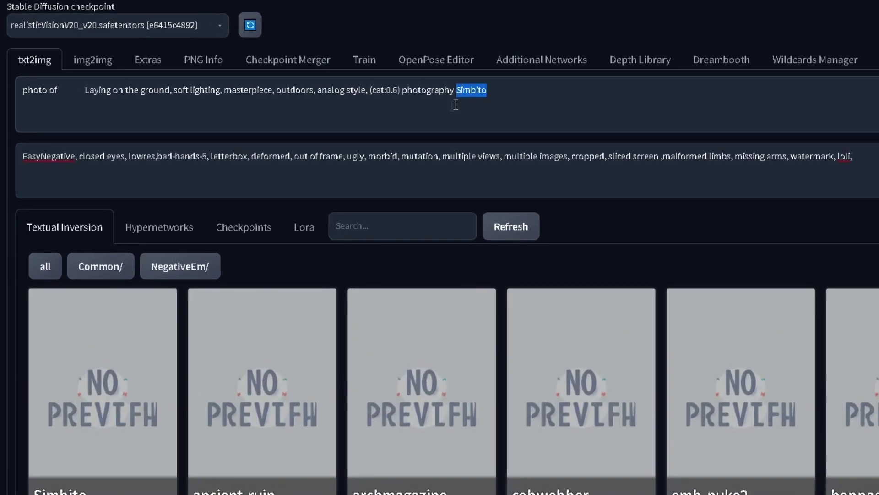
left_click_drag(469, 91, 70, 92)
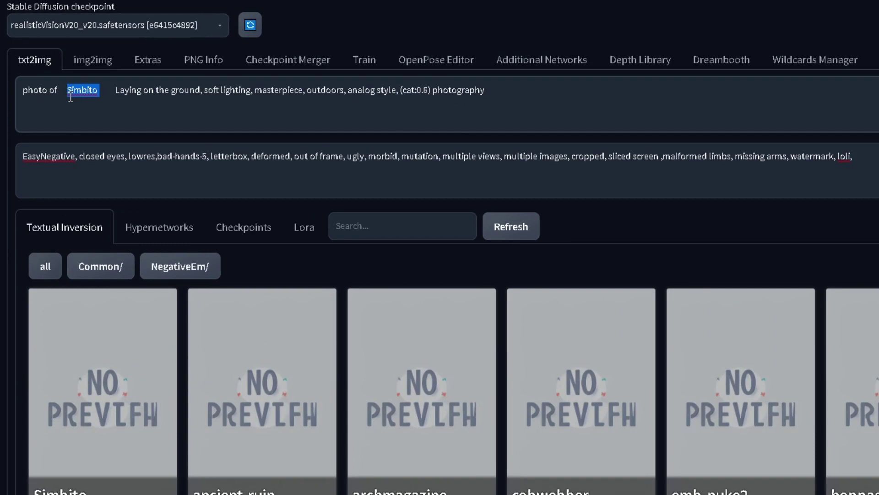
key("ctrl+Down")
key("ctrl+Down")
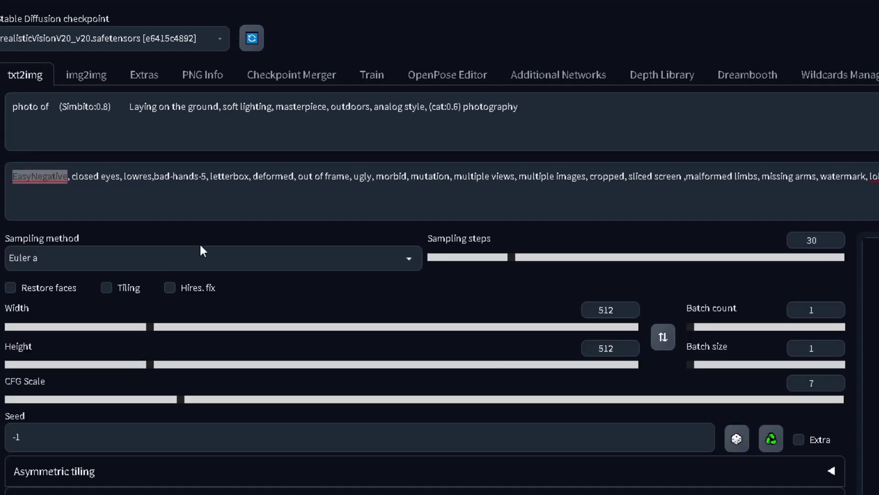
Step: Close the embeddings panel and point out EasyNegative and bad-hands-5 in the negative prompt
left_click(139, 156)
left_click_drag(14, 182, 68, 182)
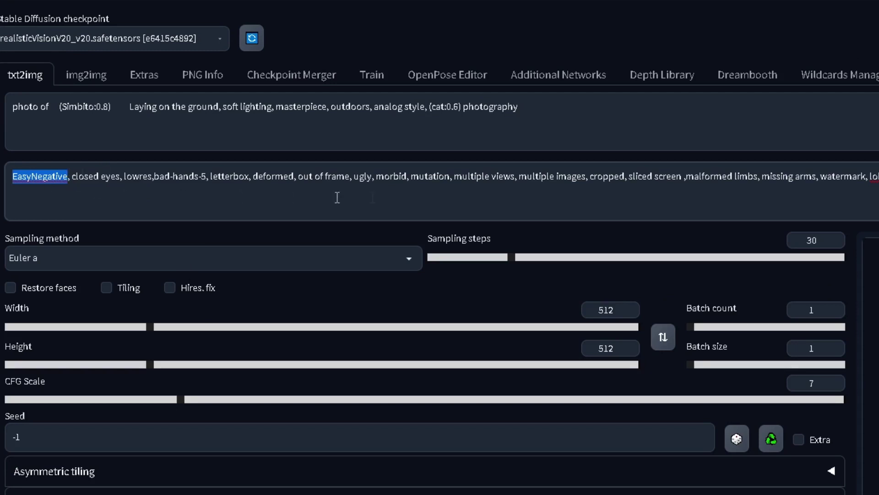
left_click(513, 194)
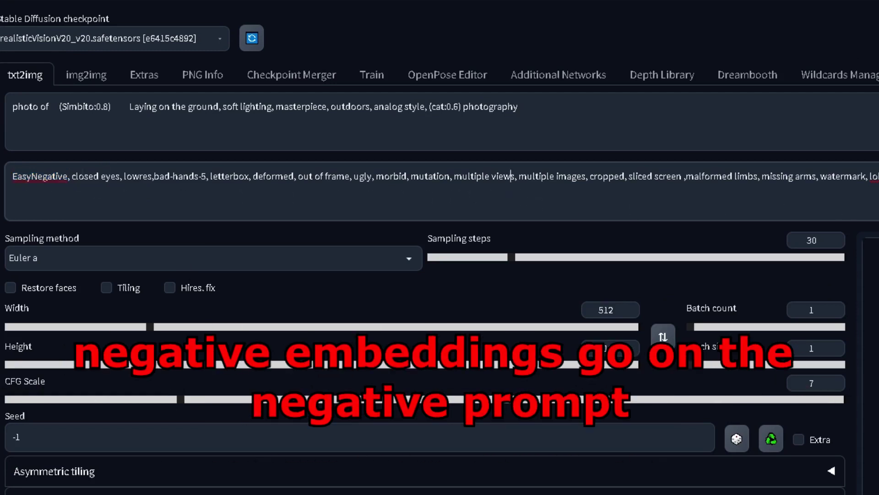
left_click_drag(155, 176, 199, 177)
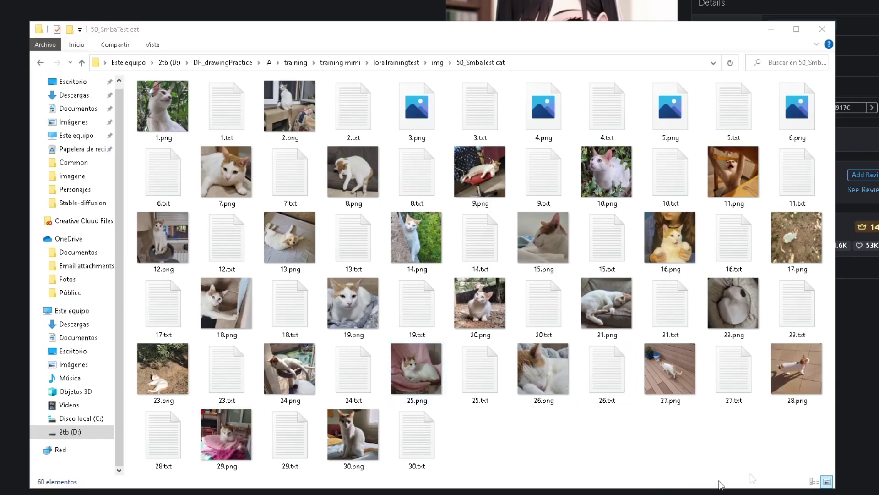
Step: Open 19.txt in the 50_SmbaTest folder and highlight its 'photo of simbito is laying on a blanket on a bed' caption
left_click_drag(815, 470, 176, 134)
left_click(550, 468)
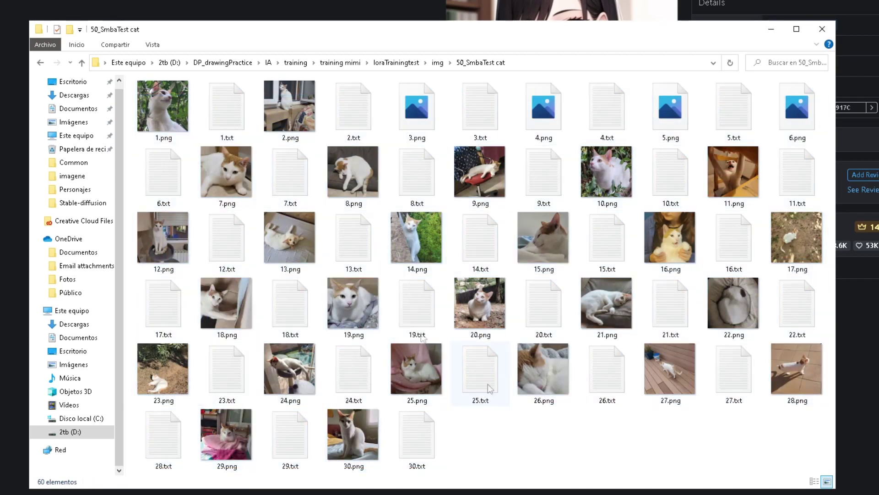
double_click(405, 316)
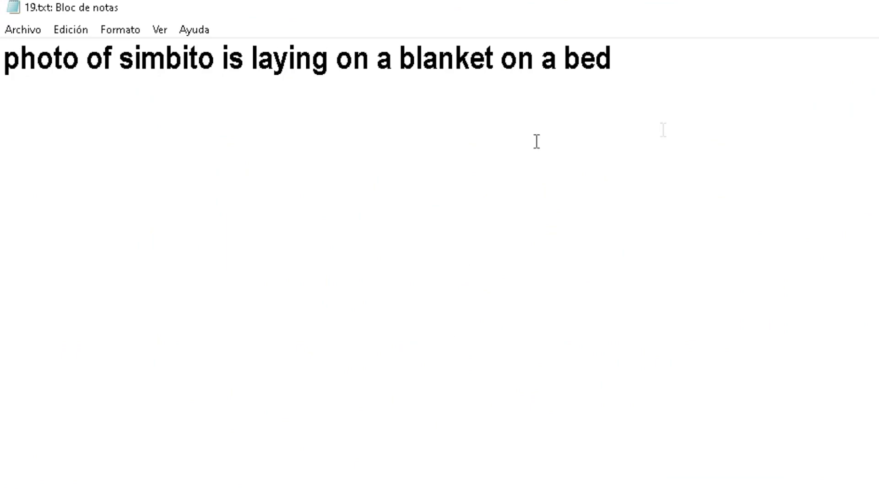
left_click_drag(683, 106, 36, 94)
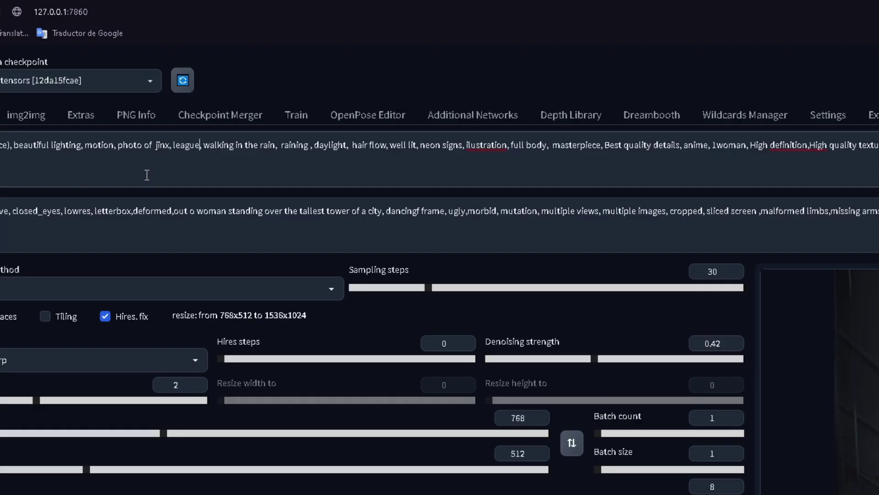
Step: Add 'legends' after 'league of' in the Jinx prompt
type("legends")
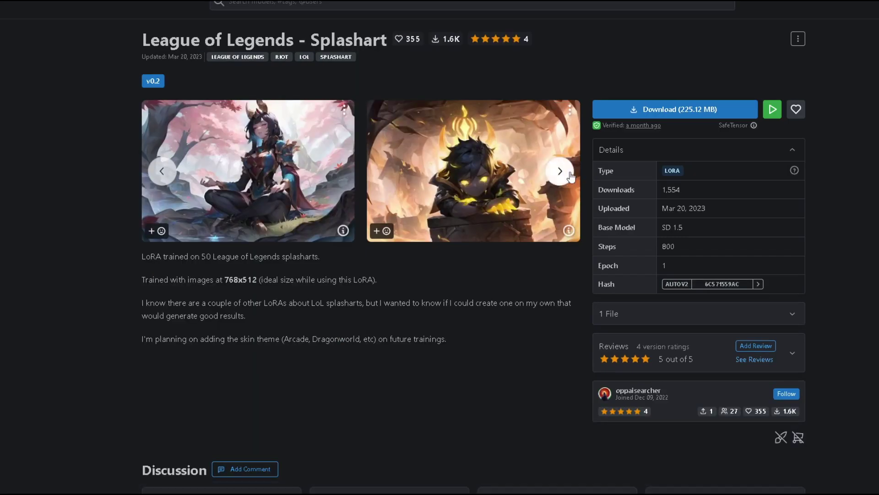
Step: Advance the League of Legends - Splashart example carousel to its next image
left_click(570, 176)
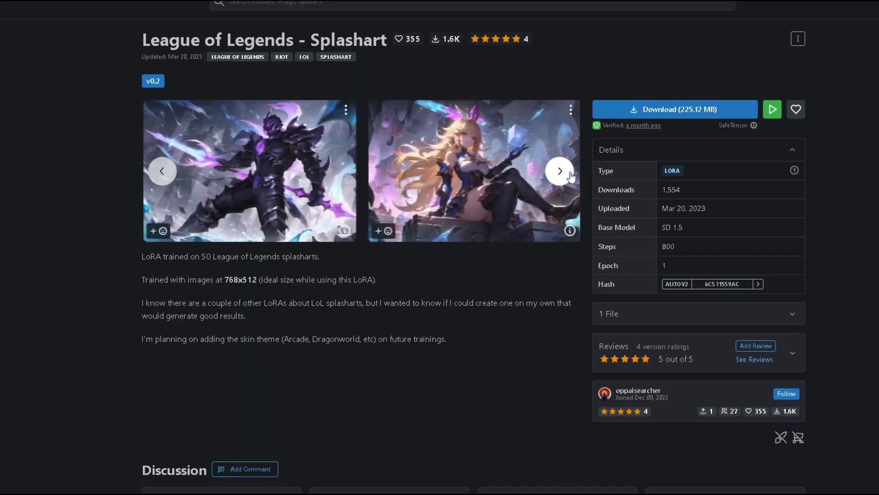